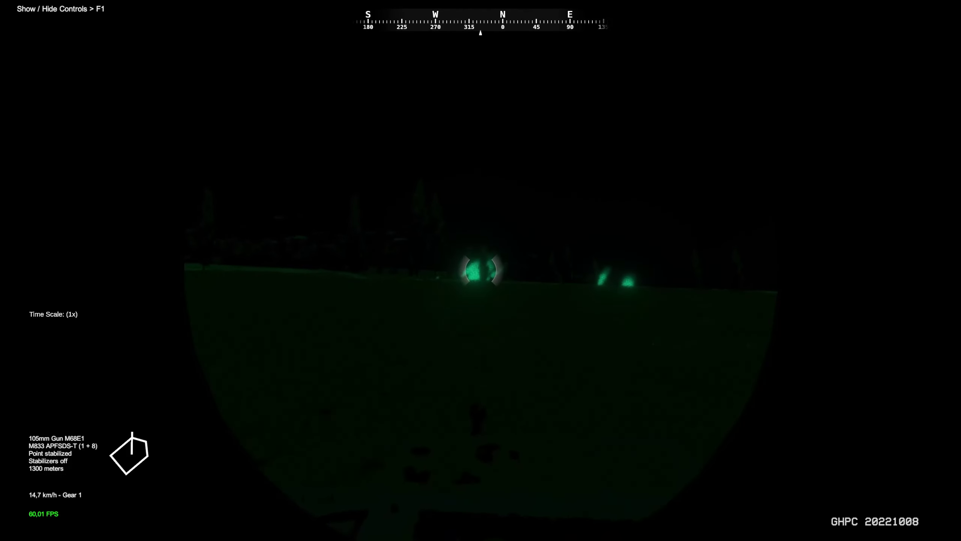
Step: Fire an APFSDS round from the 105mm gun at the glowing target about 1300 m away
{"action": "left_click", "coordinate": [481, 270]}
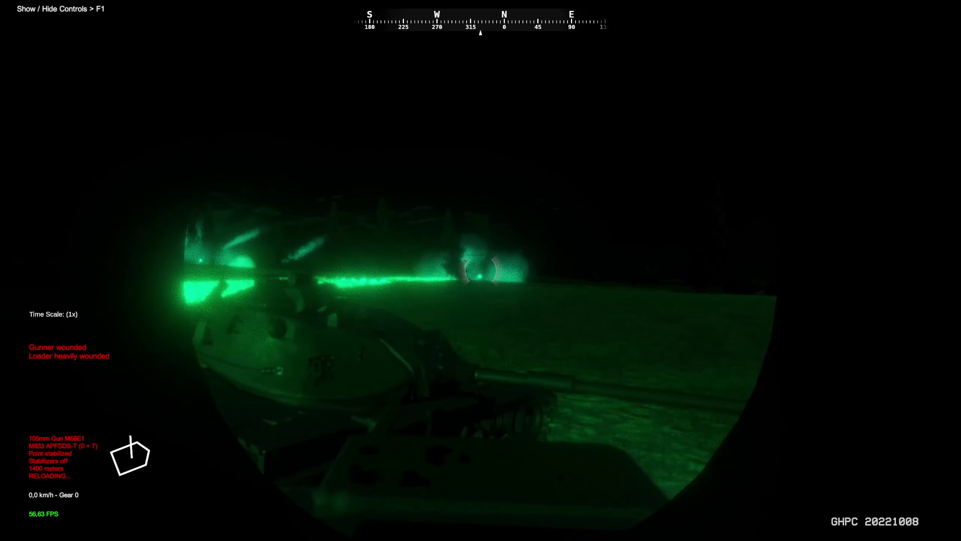
Step: Switch to the thermal sight, then to the gunner's day reticle with the HEP-T/APDS-T range scale
{"action": "key", "text": "e"}
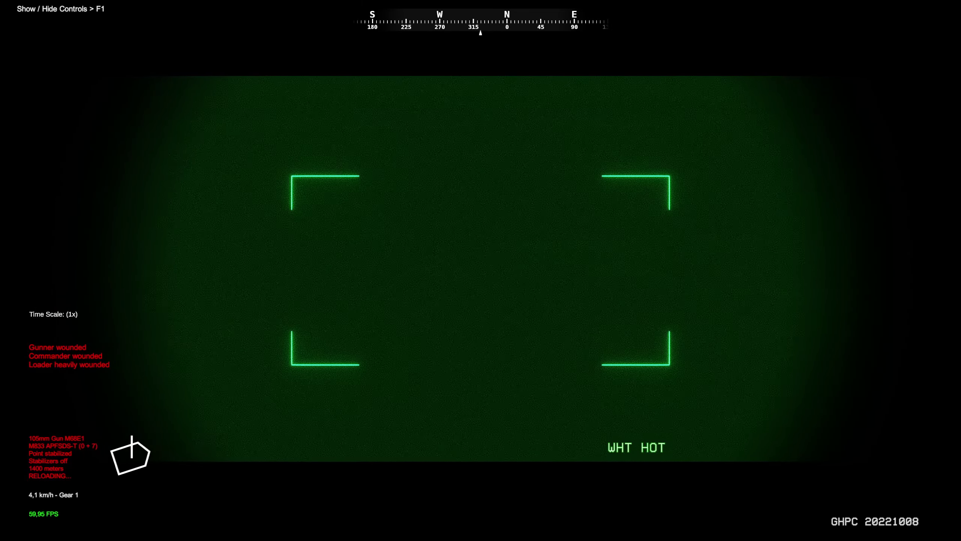
{"action": "key", "text": "shift"}
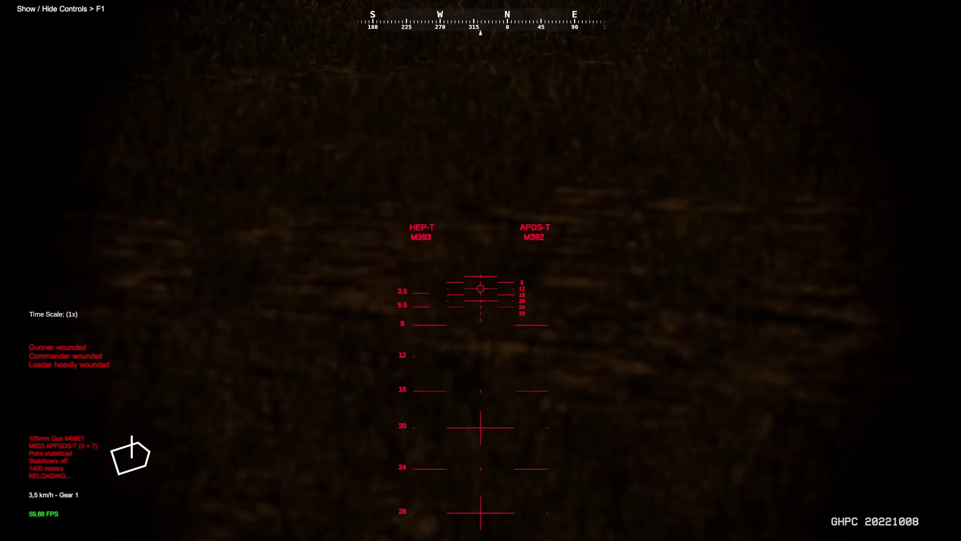